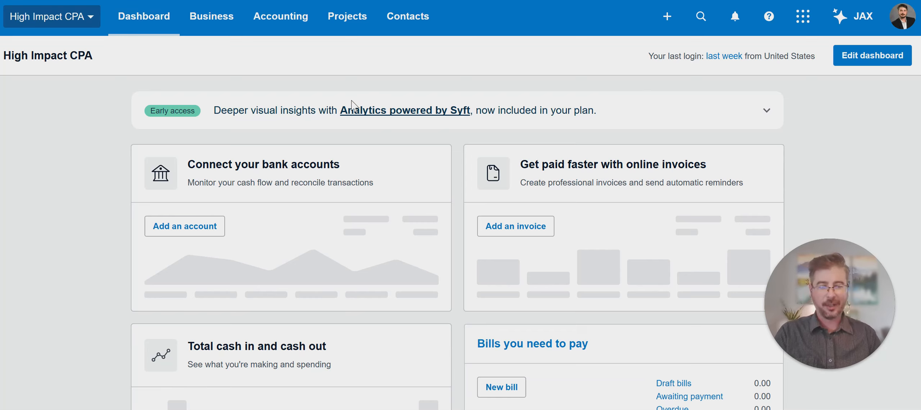
Step: Go to the Users list in the High Impact CPA organization's settings
click(74, 22)
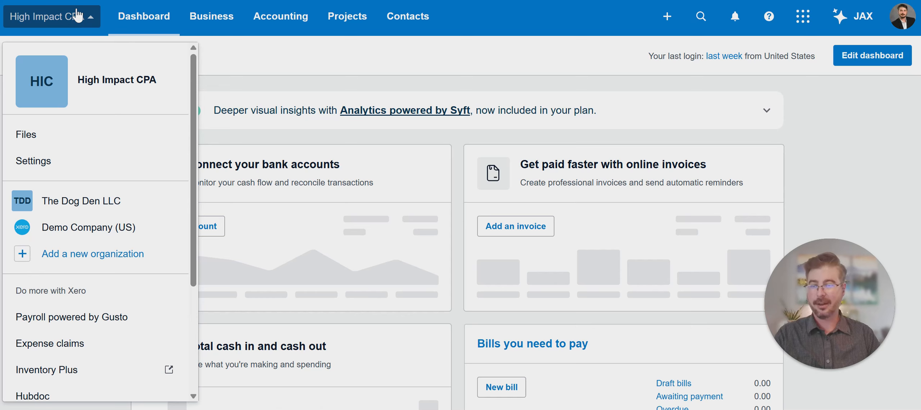
click(119, 164)
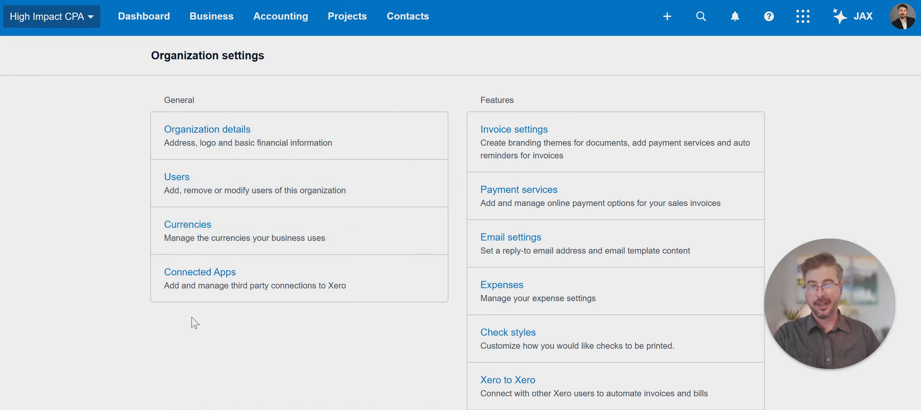
click(175, 183)
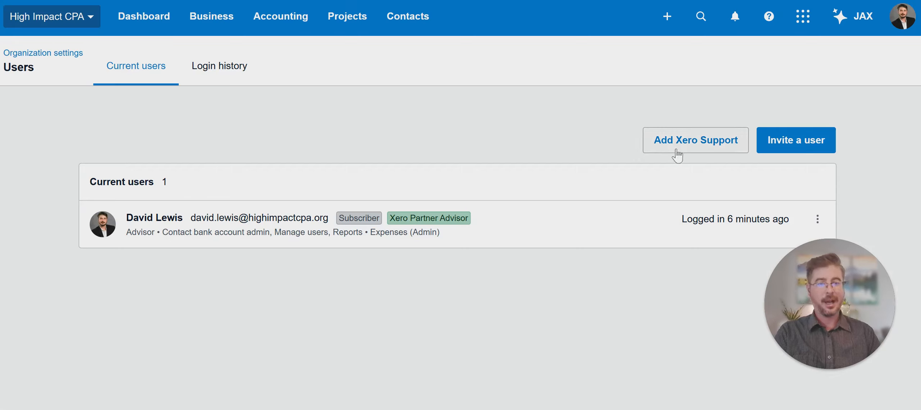
Step: Start a user invite, entering the invitee's first and last name and beginning their e-mail address
click(801, 149)
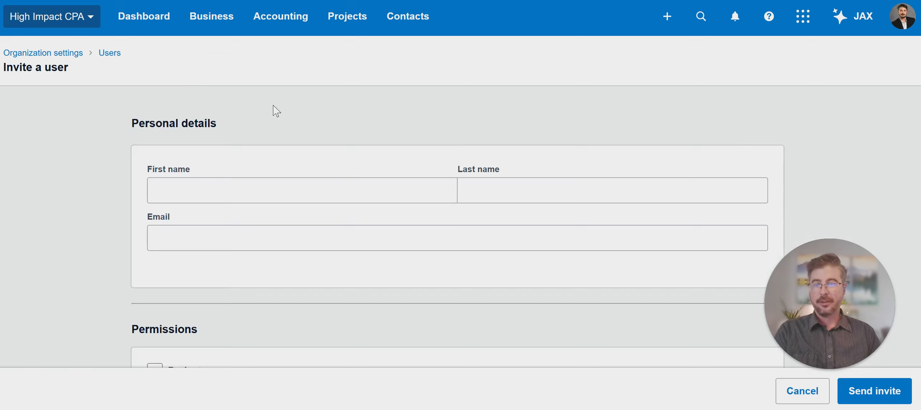
click(293, 187)
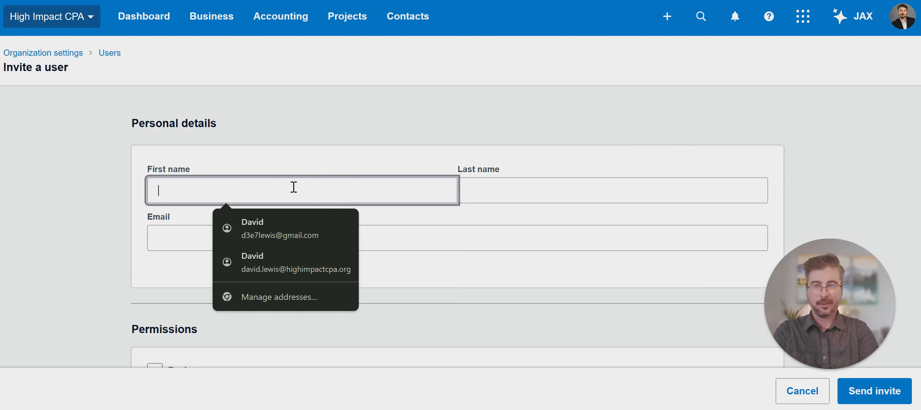
key(Tab)
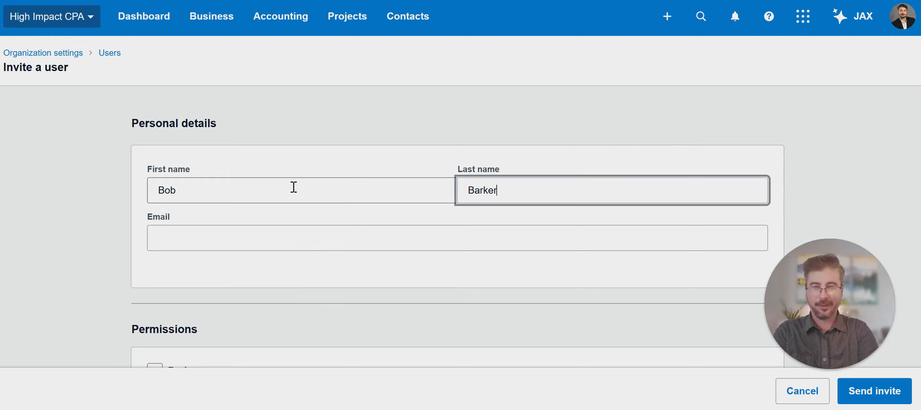
key(Tab)
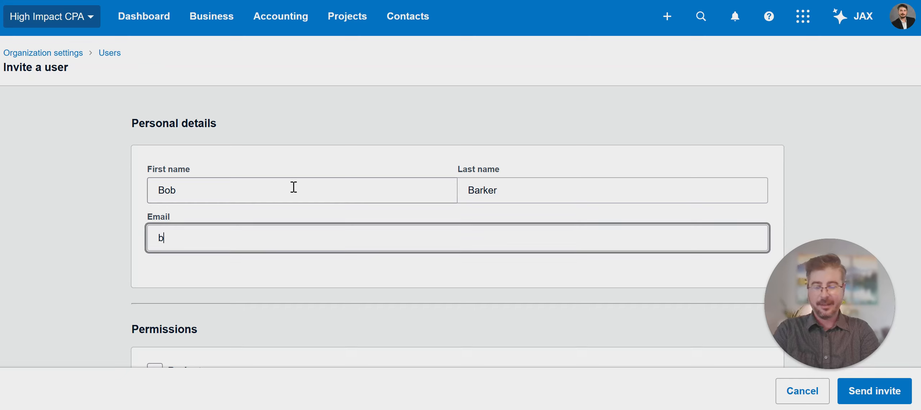
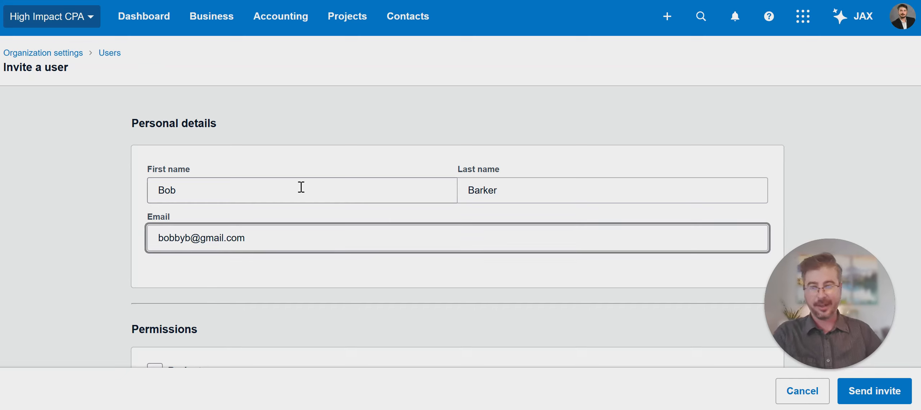
Step: Tick the Projects permission and set its access to Admin after briefly choosing Limited
scroll(304, 194, down, 1)
scroll(313, 180, down, 4)
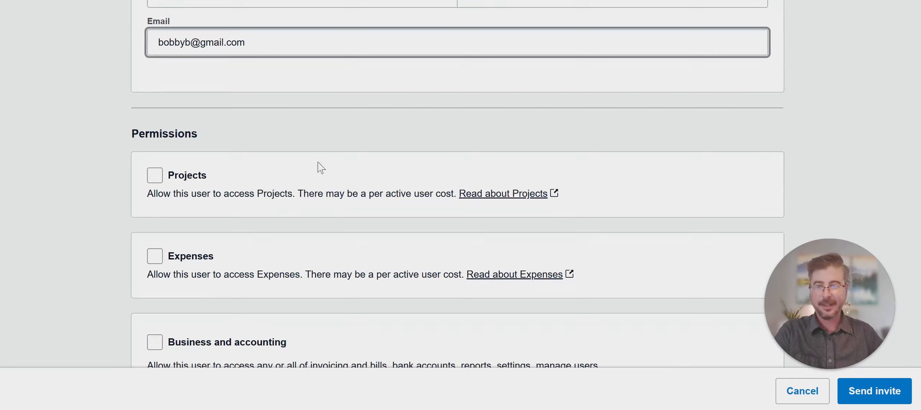
scroll(317, 109, down, 2)
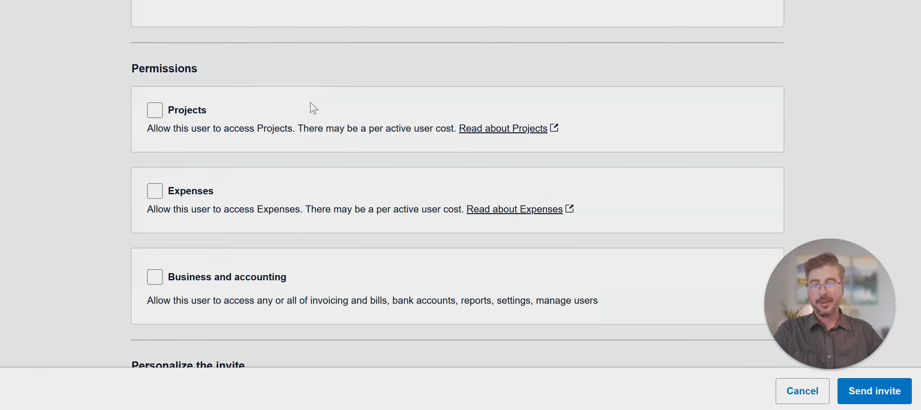
click(155, 110)
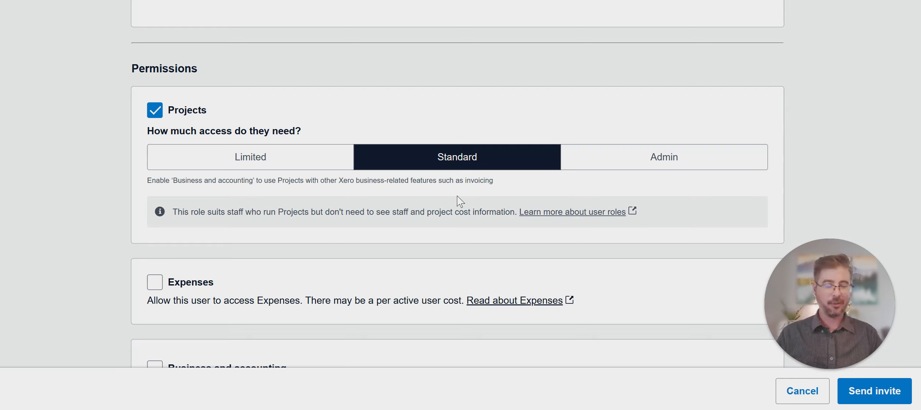
click(282, 167)
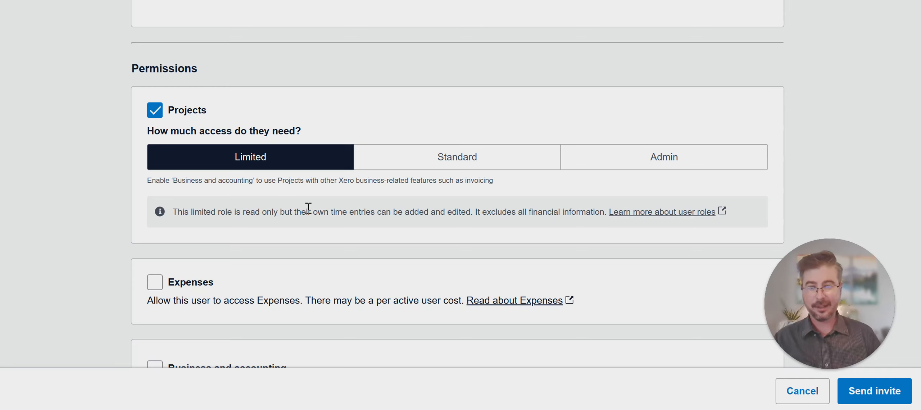
click(601, 159)
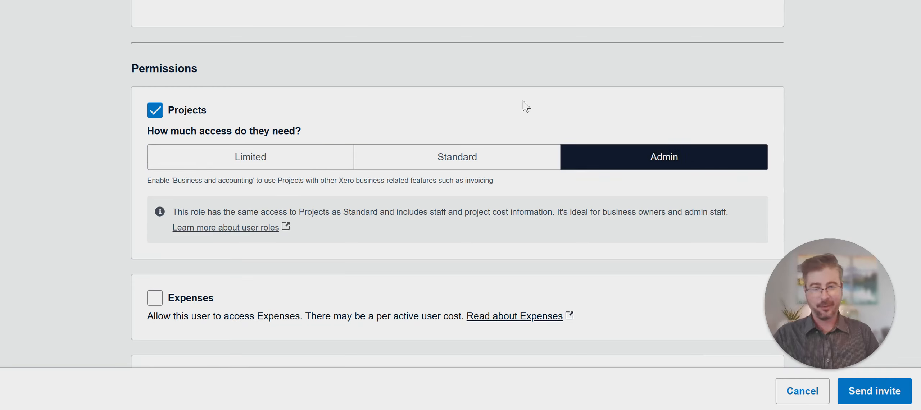
Step: Tick the Expenses permission and set its access to Admin instead of Approver
scroll(446, 96, down, 5)
scroll(446, 96, up, 1)
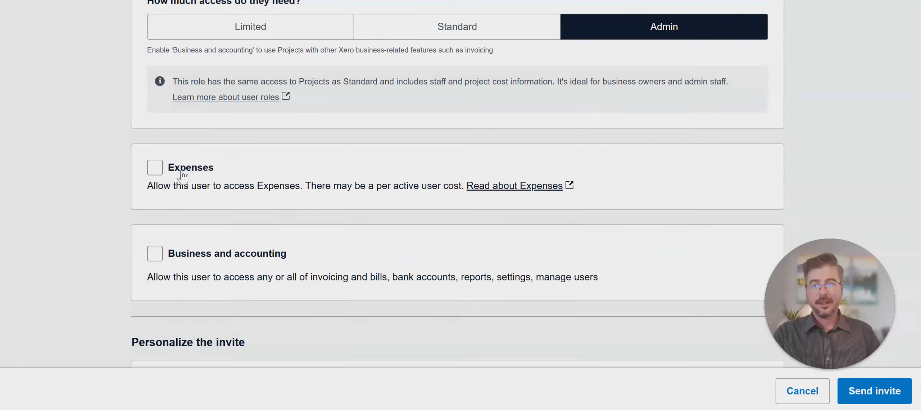
click(155, 167)
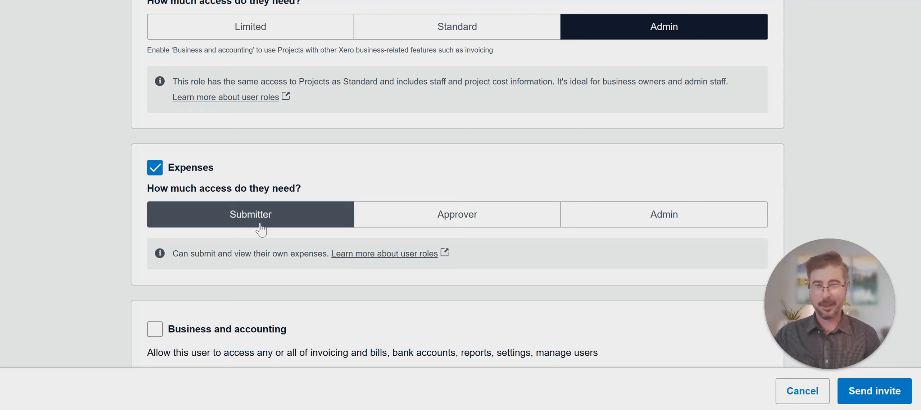
click(389, 215)
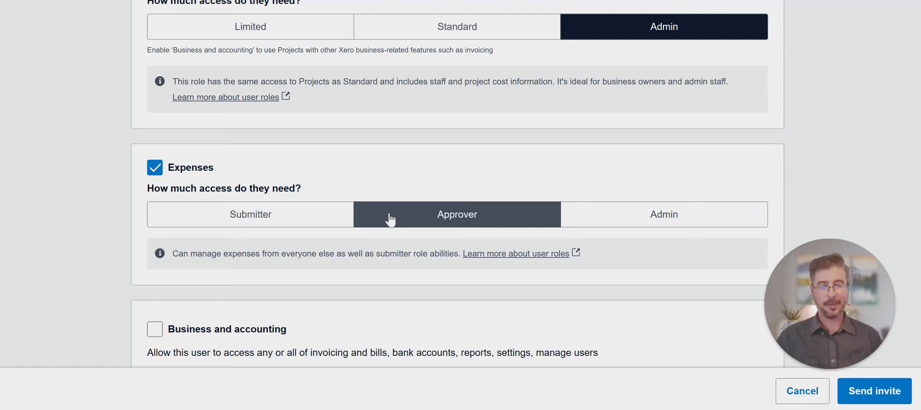
click(590, 213)
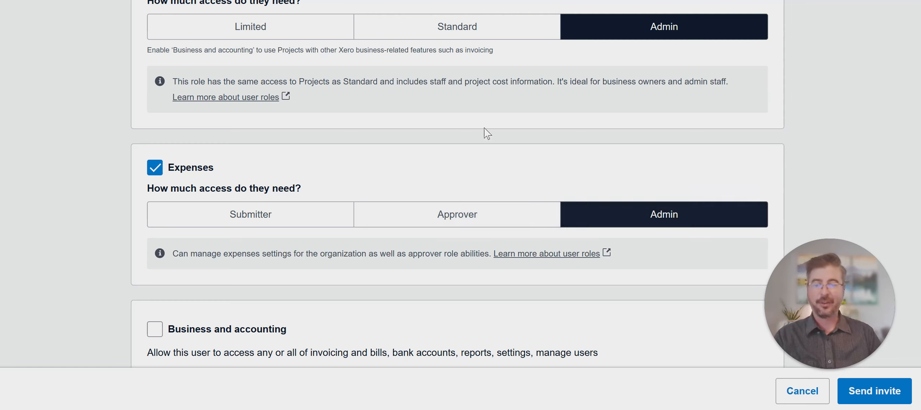
scroll(473, 140, down, 2)
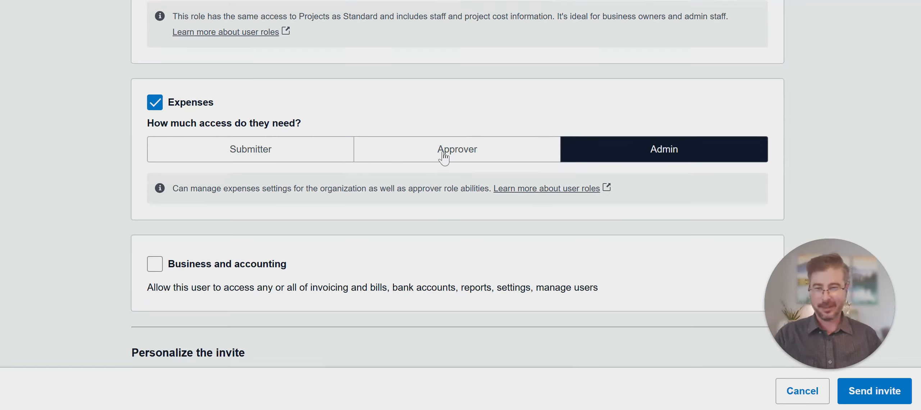
Step: Tick Business and accounting and preview its Invoice only access level
click(155, 266)
scroll(468, 223, down, 4)
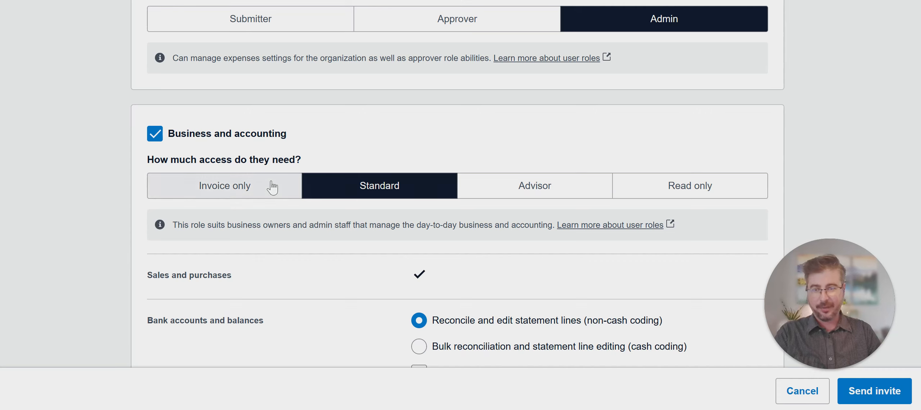
click(227, 187)
scroll(418, 144, down, 3)
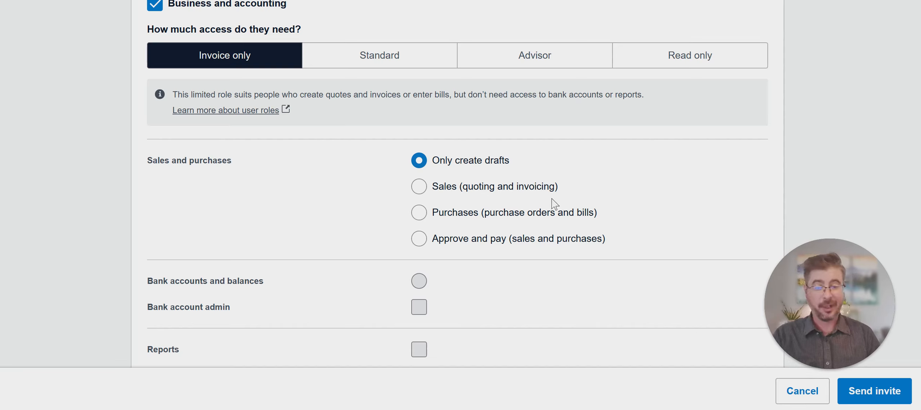
scroll(370, 204, down, 3)
scroll(374, 223, up, 8)
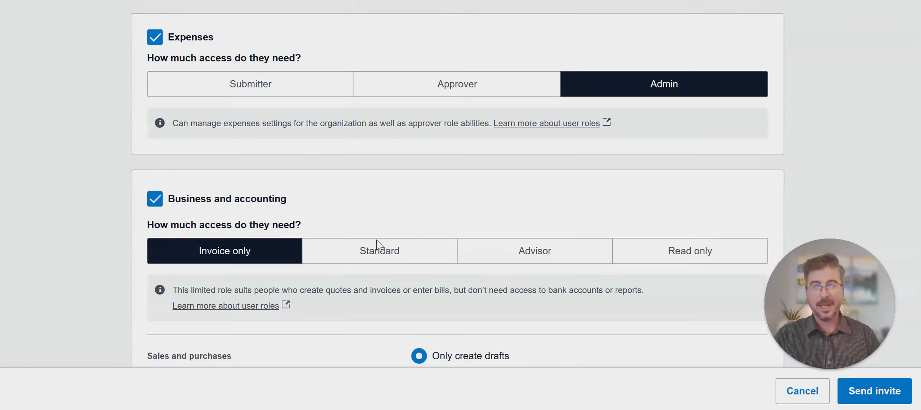
scroll(377, 246, down, 2)
Step: Switch Business and accounting to Standard access and review its reconciling and report permissions
click(396, 186)
scroll(649, 274, down, 4)
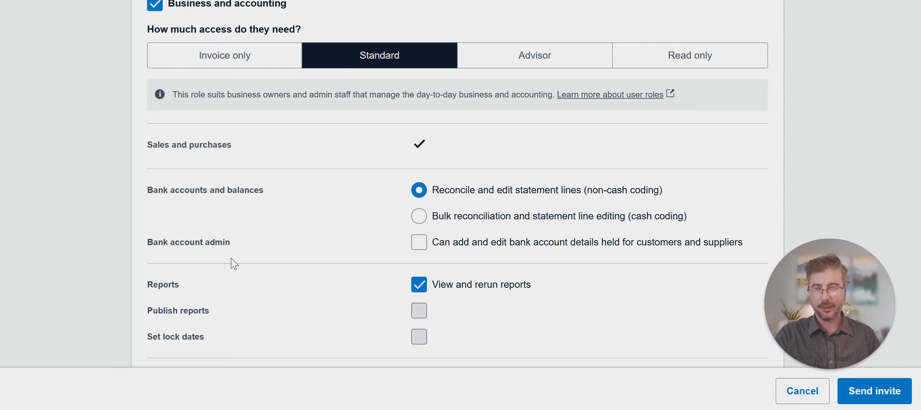
scroll(429, 231, down, 2)
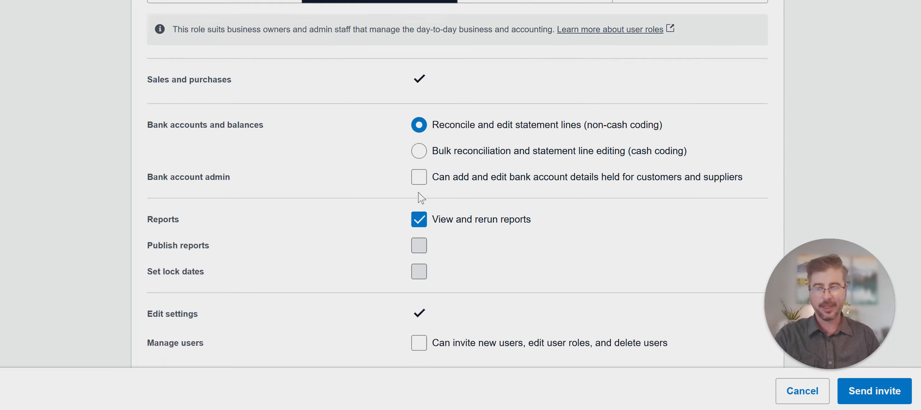
scroll(374, 148, down, 2)
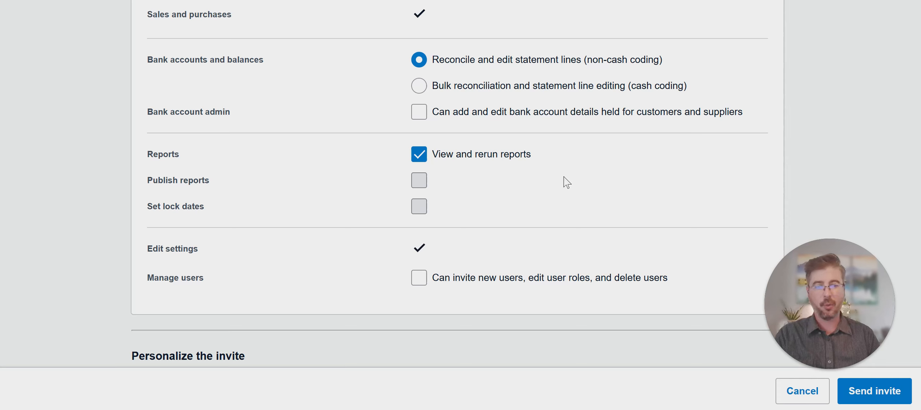
scroll(574, 191, up, 5)
Step: Preview Advisor access, then set Business and accounting to Read only and review its rows
click(556, 121)
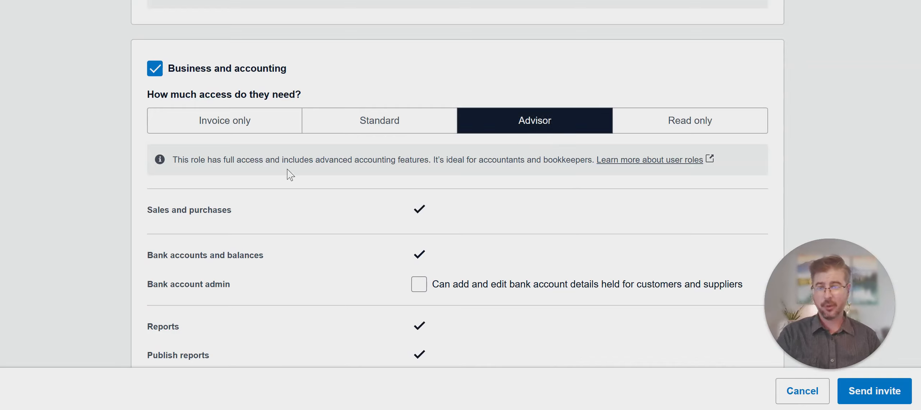
scroll(284, 204, down, 1)
scroll(285, 206, down, 3)
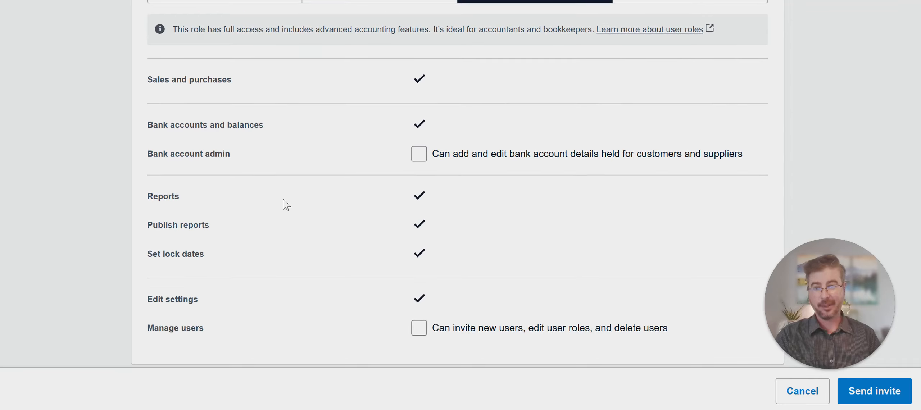
scroll(285, 198, down, 2)
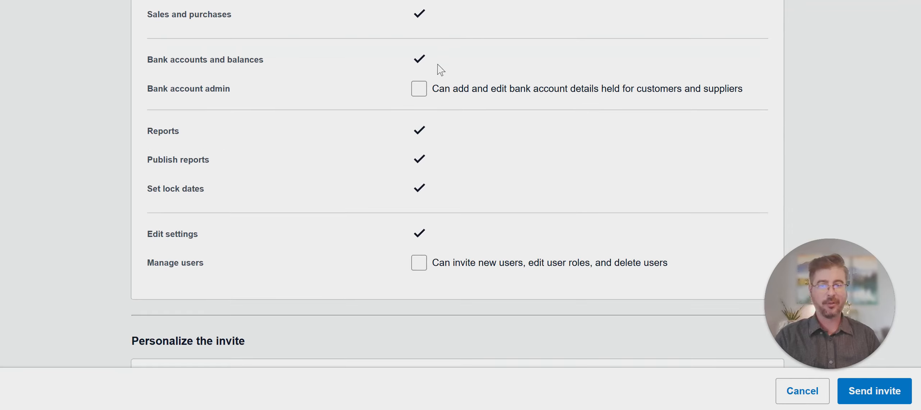
scroll(345, 191, down, 2)
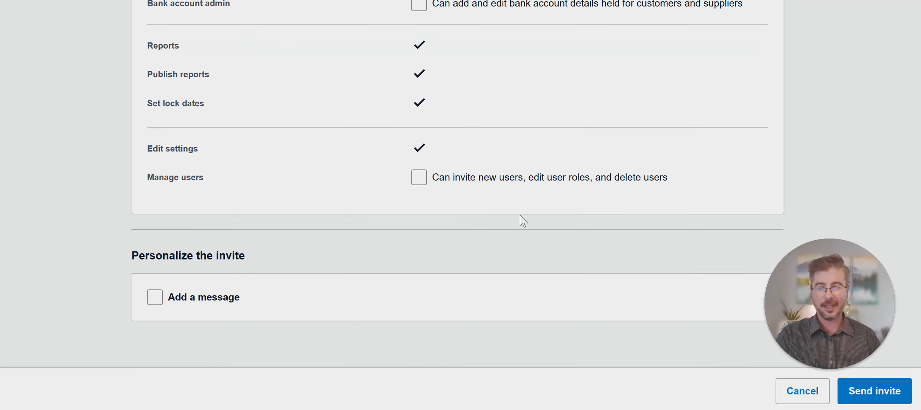
scroll(628, 255, up, 5)
scroll(627, 254, up, 3)
click(659, 158)
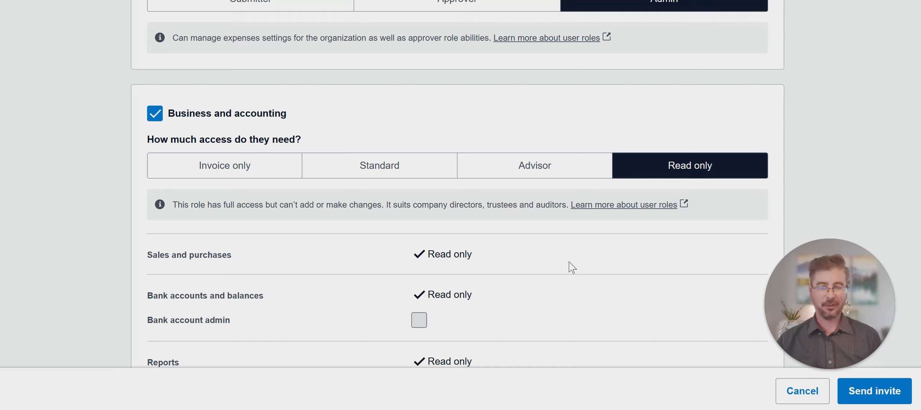
scroll(547, 214, down, 4)
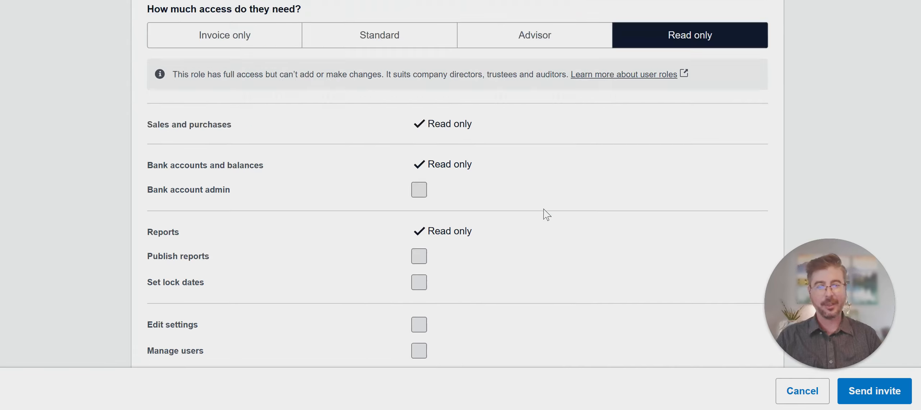
scroll(540, 223, up, 4)
scroll(651, 251, up, 5)
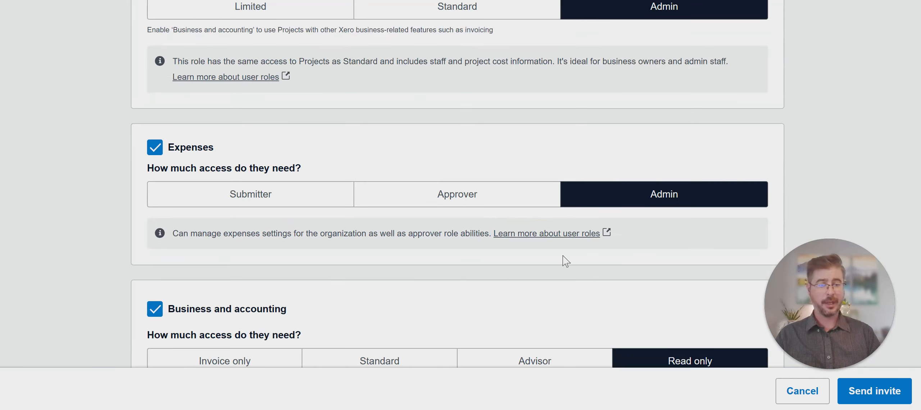
scroll(576, 277, up, 3)
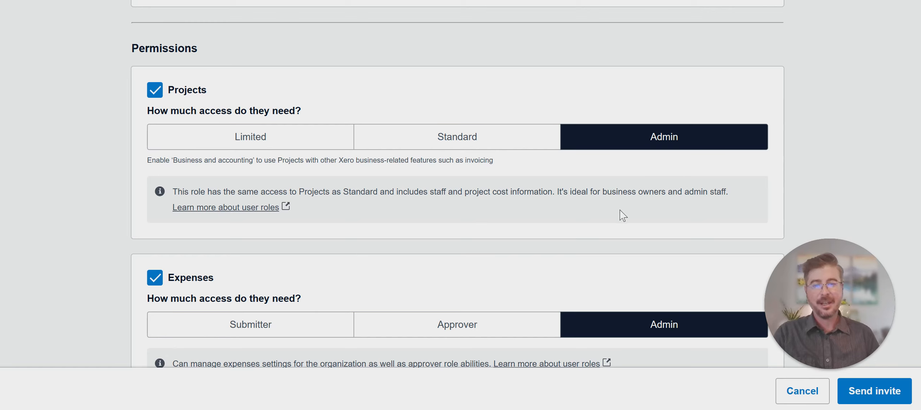
scroll(524, 174, down, 2)
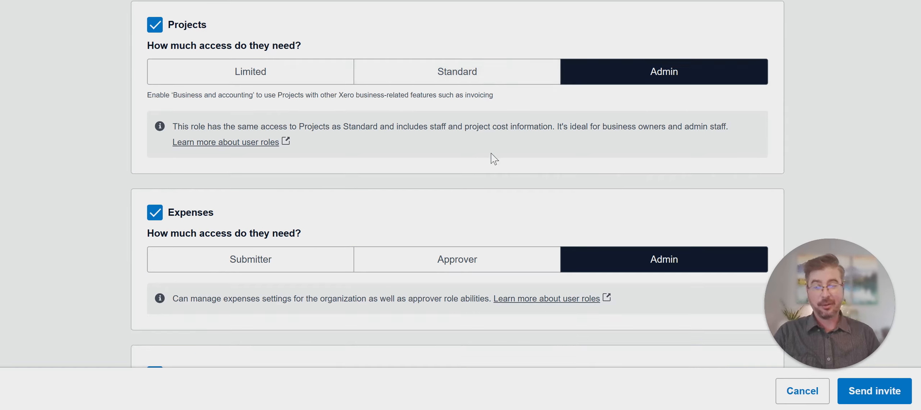
scroll(438, 99, down, 15)
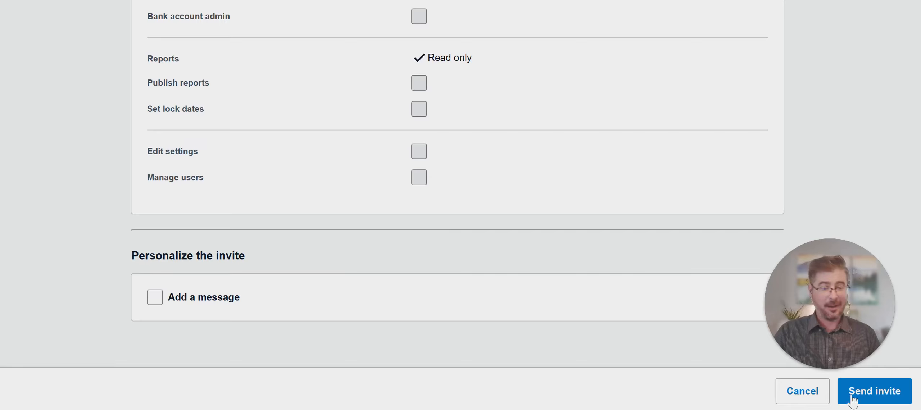